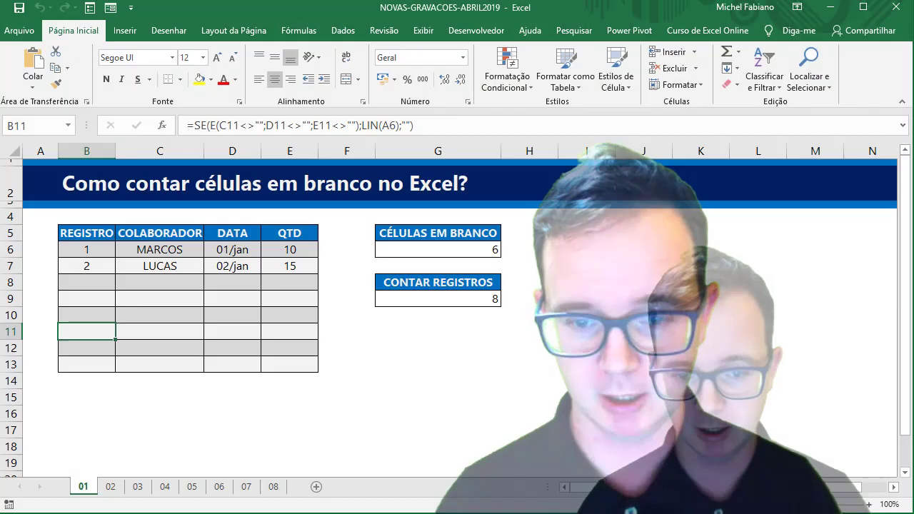
# - Zoom the blank-cell counting sheet in to 120% for a closer view of the table
pyautogui.click(479, 394)
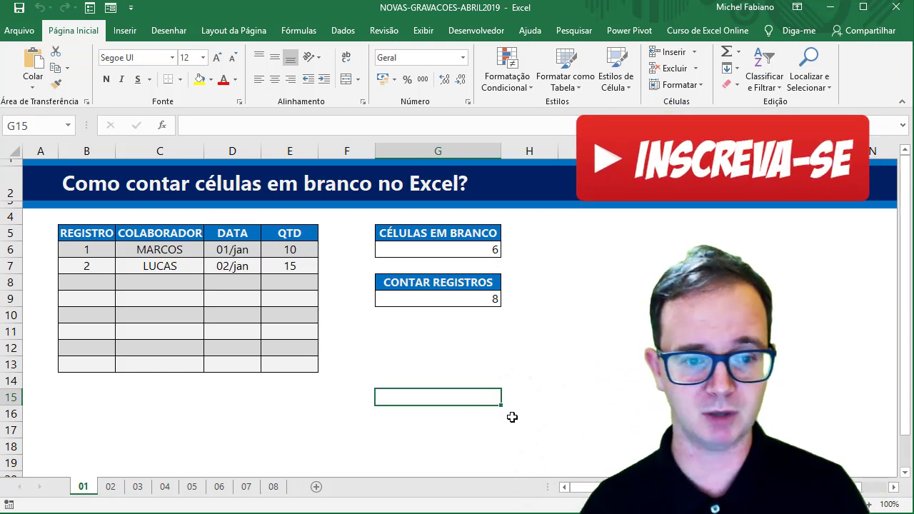
pyautogui.click(870, 504)
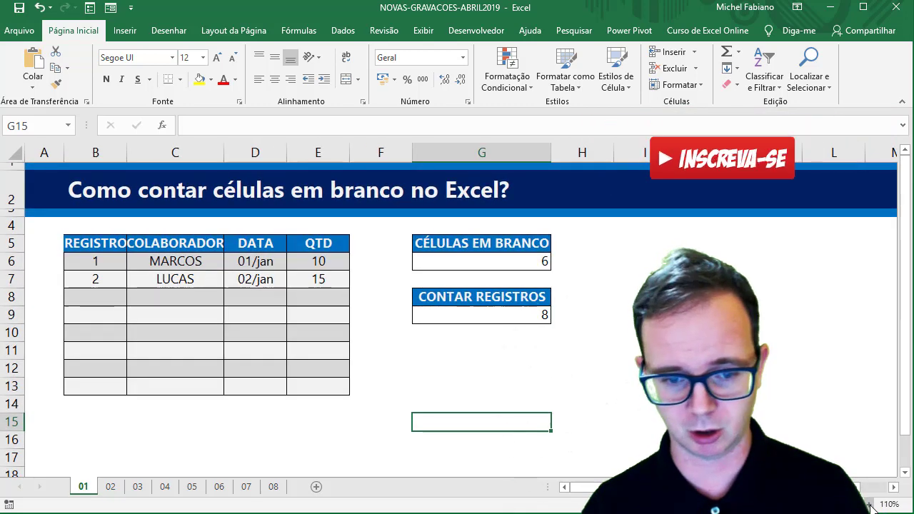
pyautogui.click(870, 504)
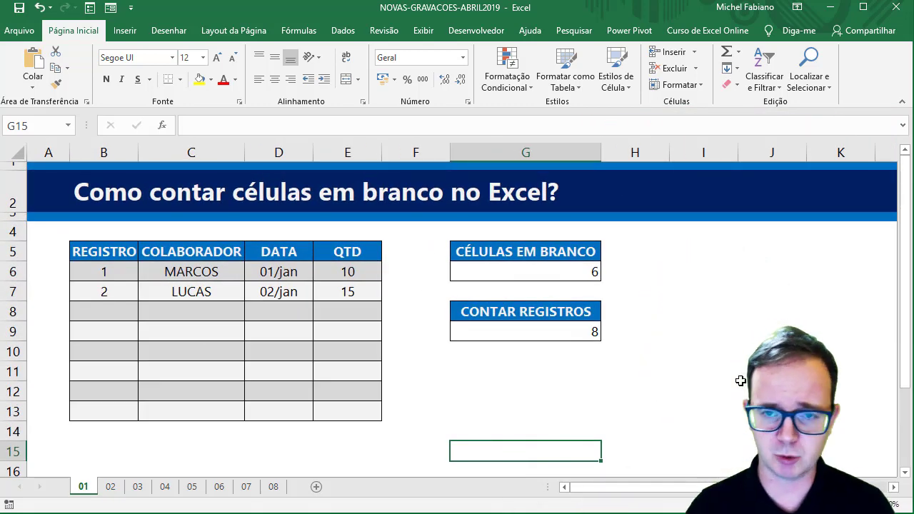
# - Fill row 8 with the employee's name in capitals, date 03/jan and quantity 25
pyautogui.click(206, 315)
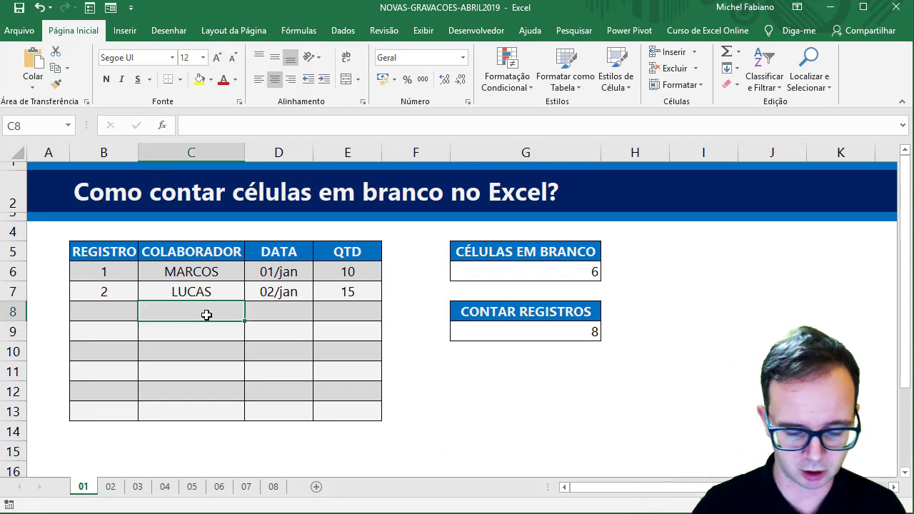
pyautogui.write('João')
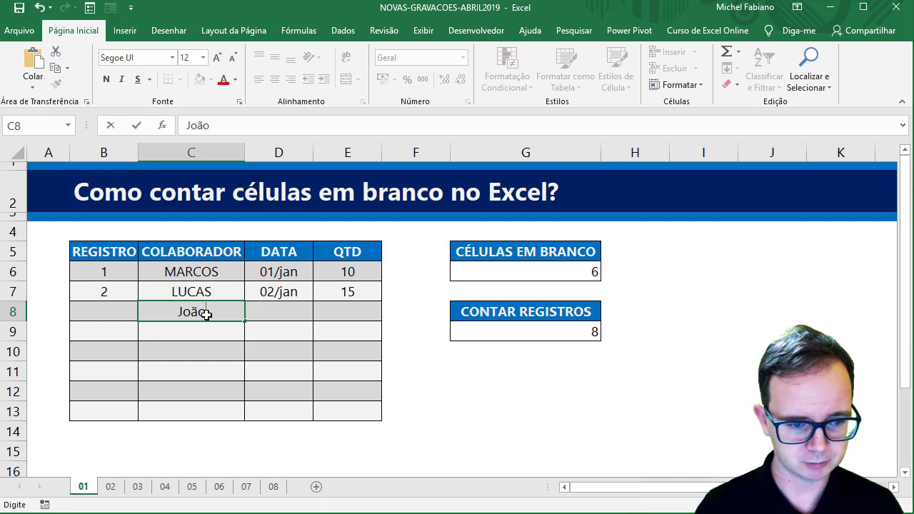
pyautogui.press('BackSpace')
pyautogui.press('BackSpace')
pyautogui.press('BackSpace')
pyautogui.write('OÃO')
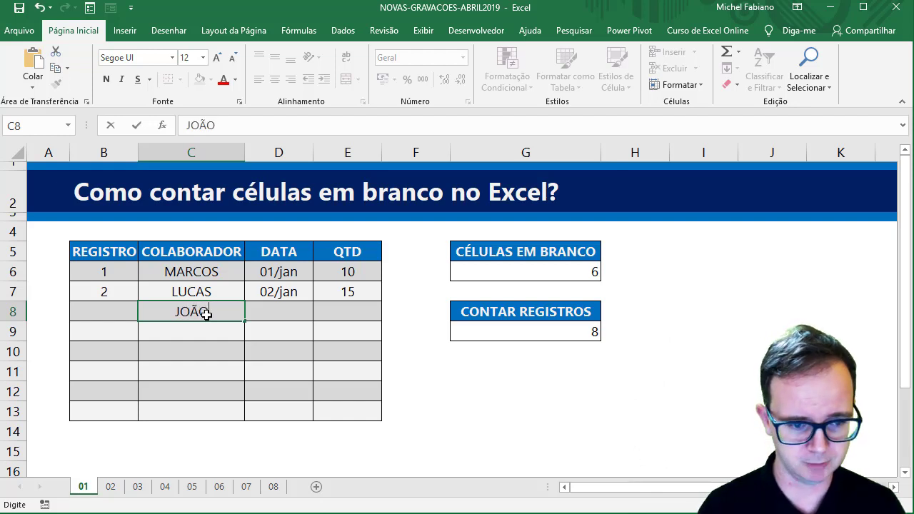
pyautogui.press('Return')
pyautogui.press('Right')
pyautogui.press('Up')
pyautogui.press('Right')
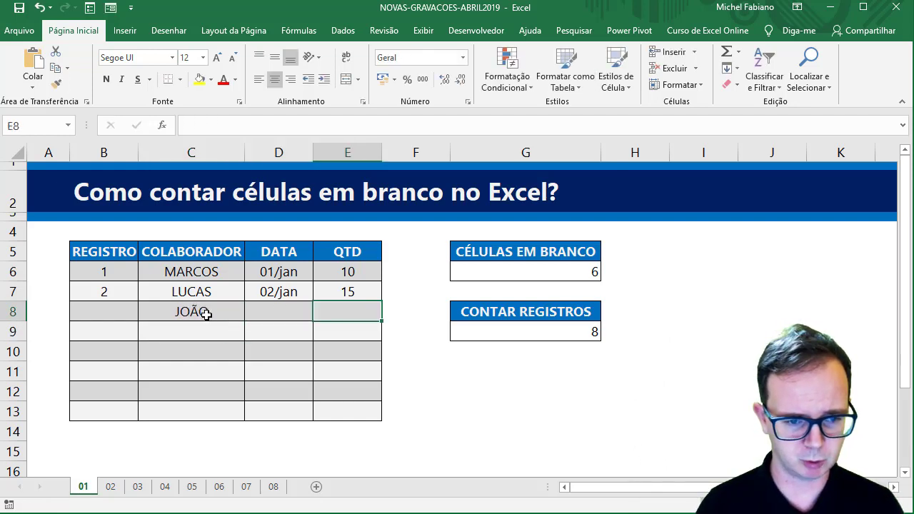
pyautogui.press('Left')
pyautogui.write('0')
pyautogui.write('01')
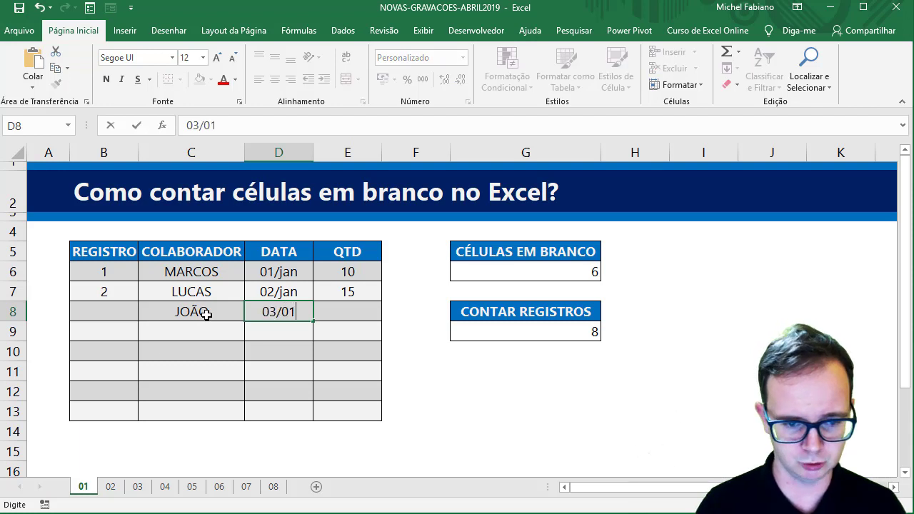
pyautogui.press('Tab')
pyautogui.write('25')
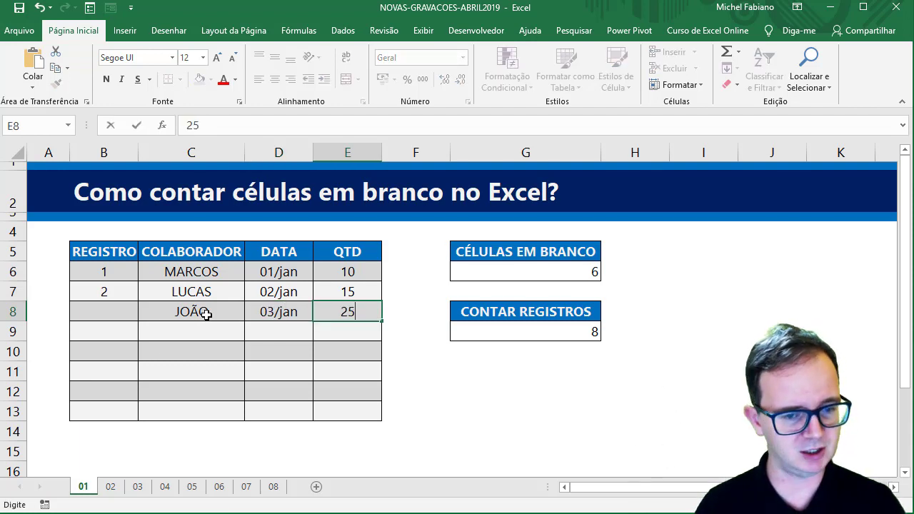
pyautogui.press('Return')
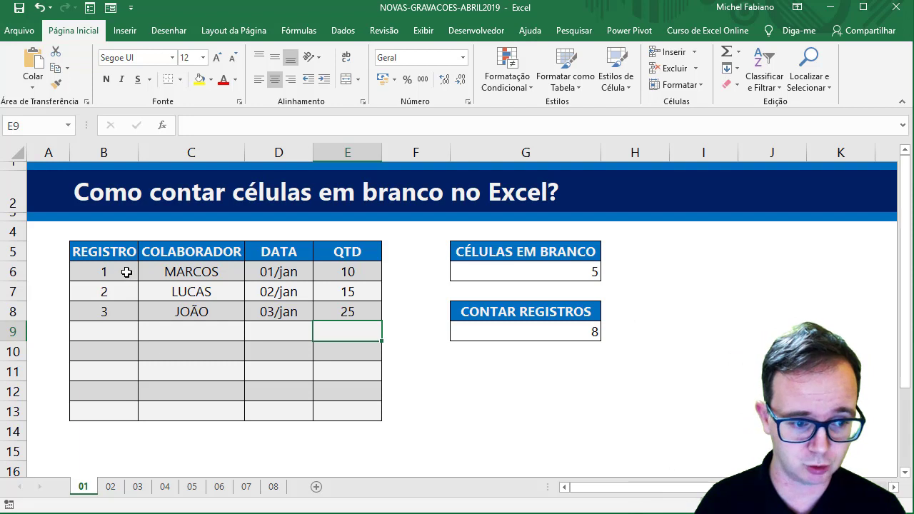
# - Clear G6 and begin =CONTAR.VAZIO( over the REGISTRO range B6:B13
pyautogui.moveTo(127, 270); pyautogui.dragTo(124, 406)
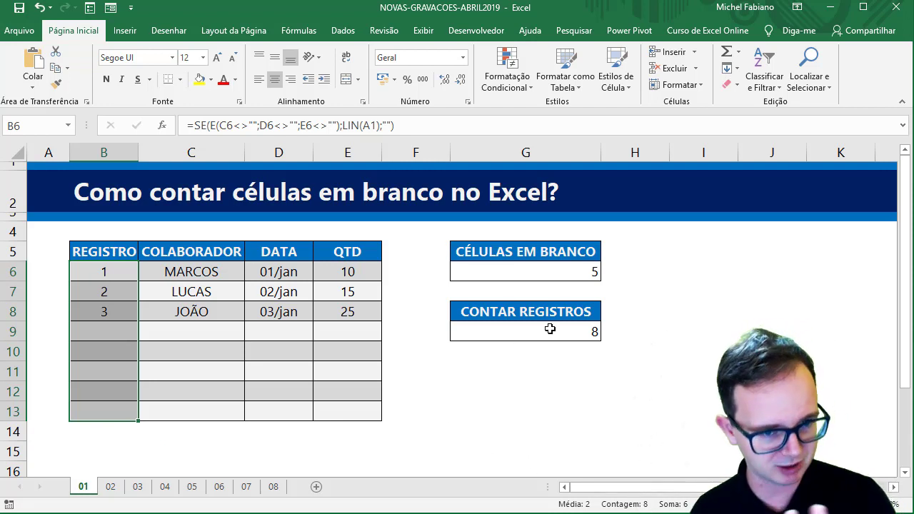
pyautogui.click(554, 276)
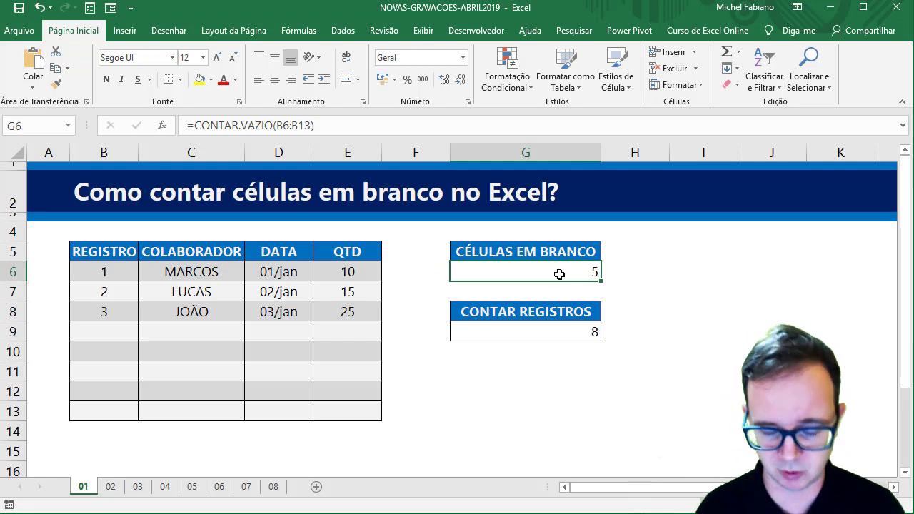
pyautogui.press('Delete')
pyautogui.write('=CON')
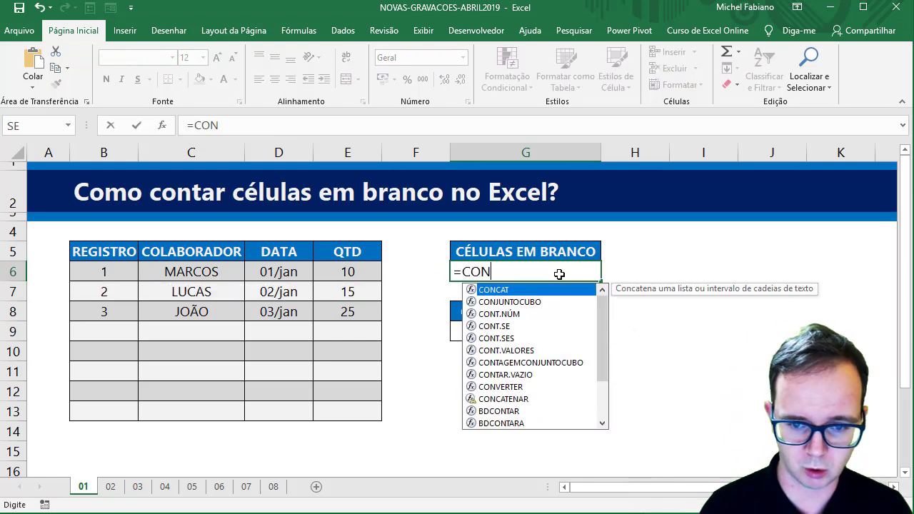
pyautogui.write('TAR.V')
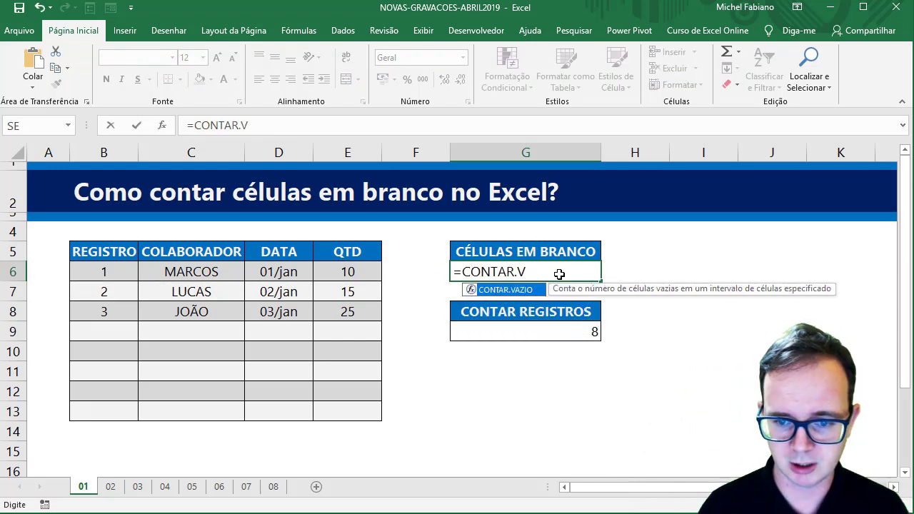
pyautogui.write('AZIO(')
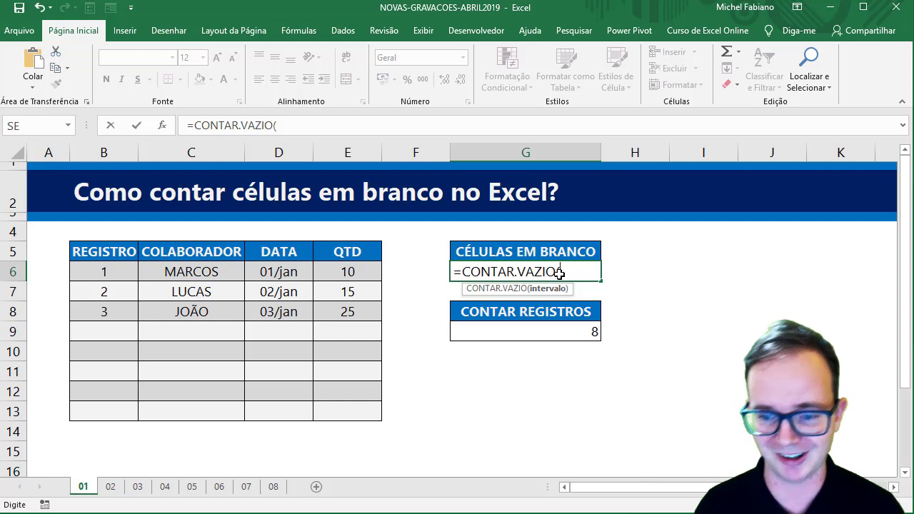
pyautogui.moveTo(103, 271); pyautogui.dragTo(96, 419)
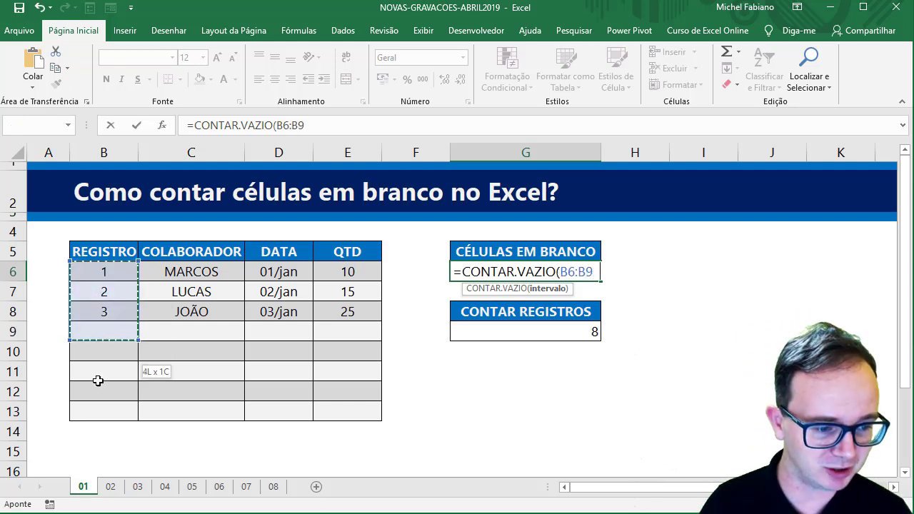
# - Commit the CONTAR.VAZIO formula, then set B9 to =SE(E(C9<>"";D9<>"";E9<>"");LIN(A4);"")
pyautogui.press('Return')
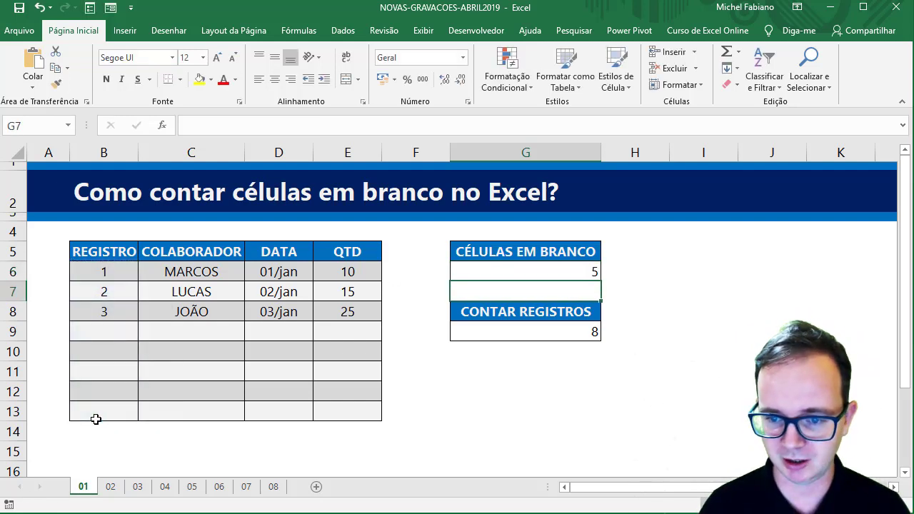
pyautogui.press('Up')
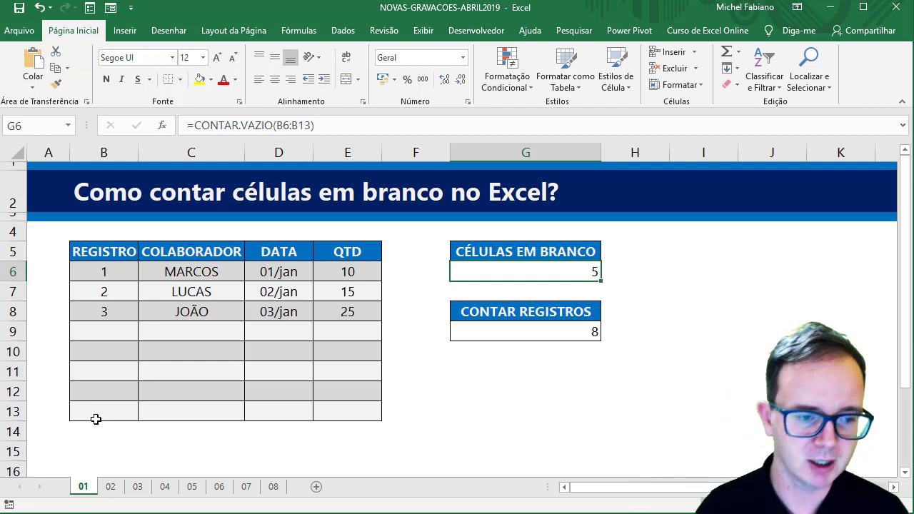
pyautogui.click(124, 330)
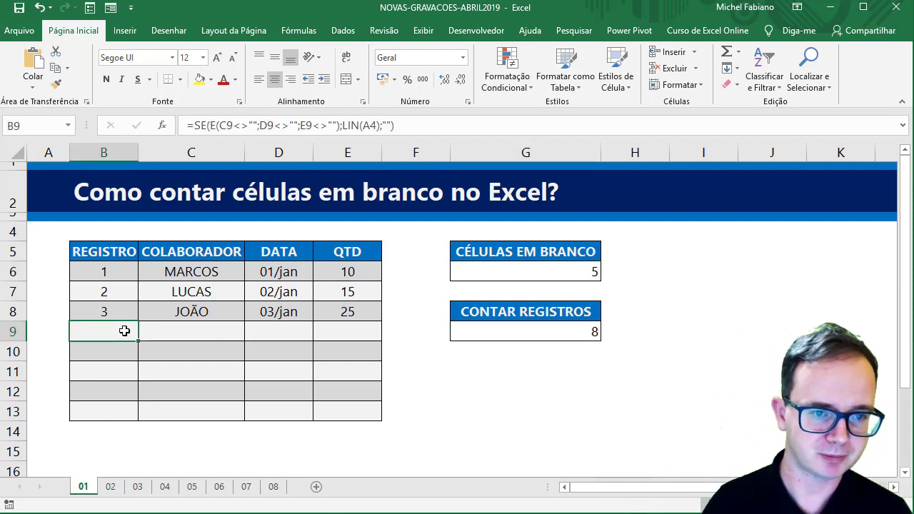
pyautogui.doubleClick(124, 331)
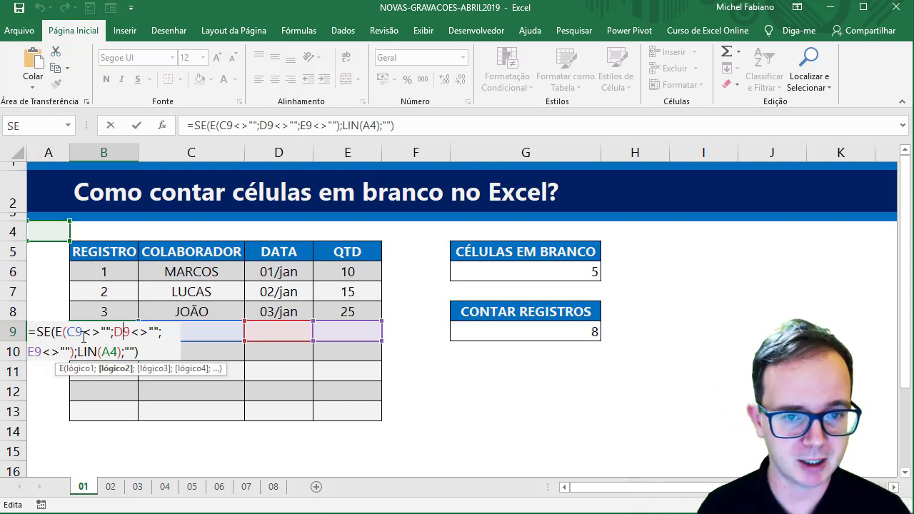
pyautogui.press('Return')
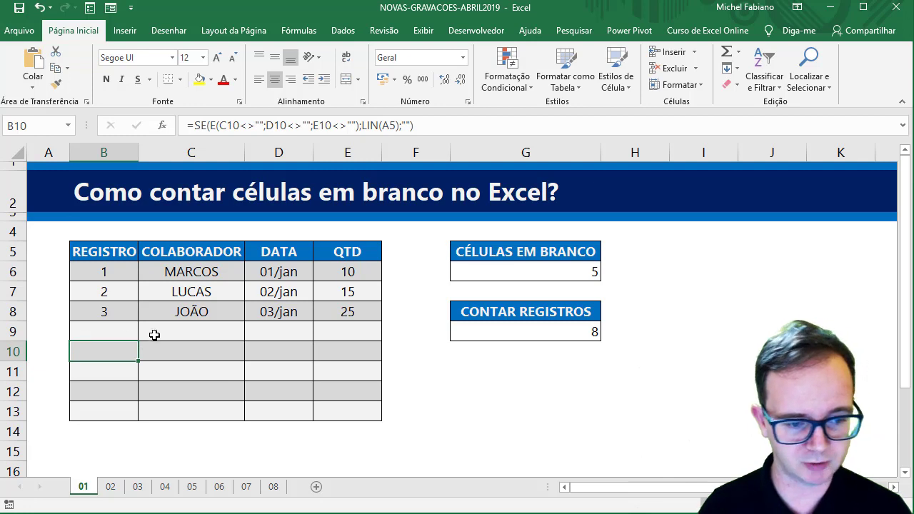
# - Review row 9's COLABORADOR, DATA and QTD cells and open G9's =CONT.VALORES(B6:B13)
pyautogui.click(163, 333)
pyautogui.click(269, 331)
pyautogui.click(352, 327)
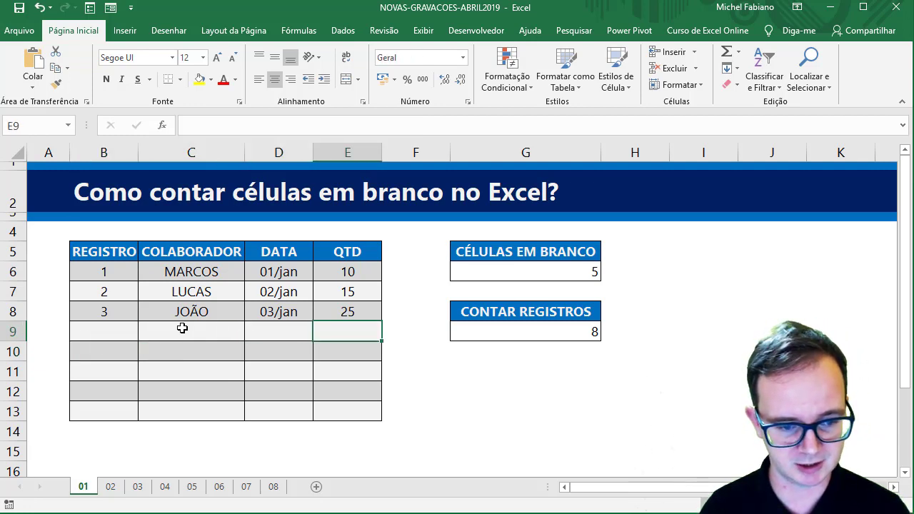
pyautogui.moveTo(182, 327); pyautogui.dragTo(131, 323)
pyautogui.click(109, 331)
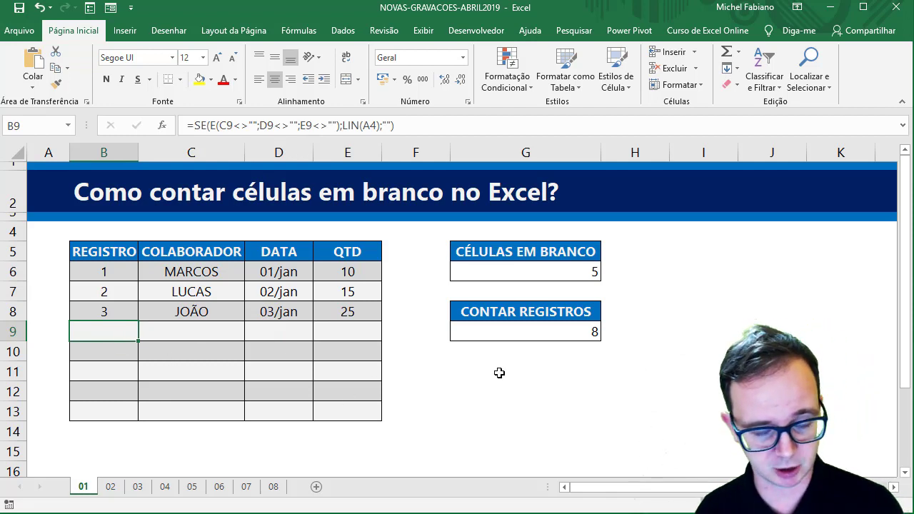
pyautogui.click(561, 333)
pyautogui.doubleClick(561, 333)
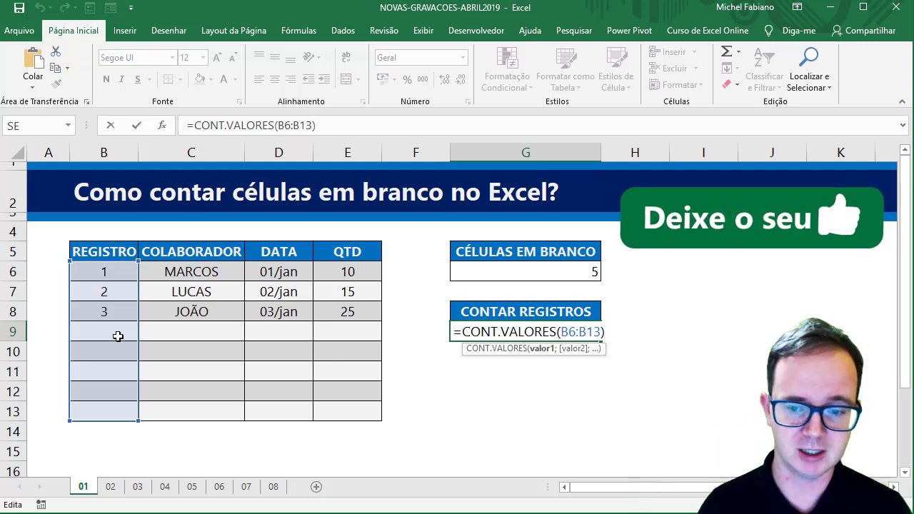
# - Confirm the CONT.VALORES record count and review the G6 blank-count formula unchanged
pyautogui.press('Return')
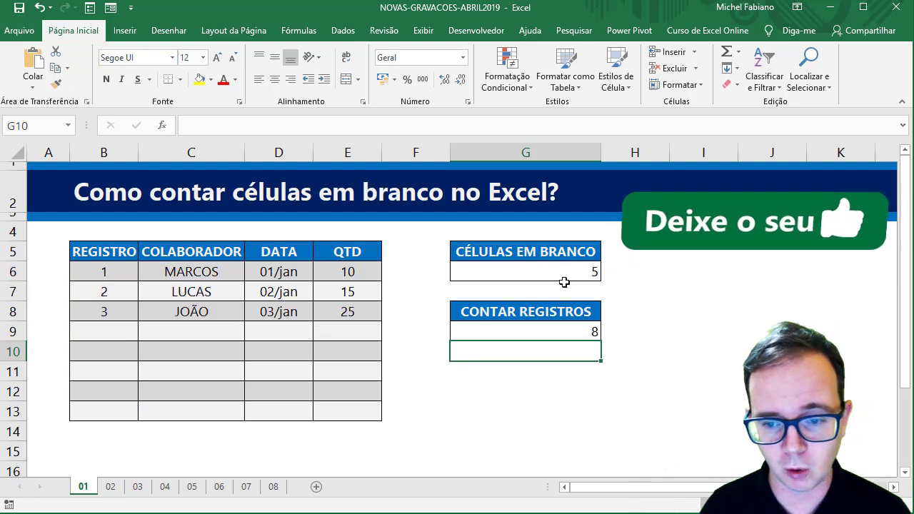
pyautogui.click(561, 275)
pyautogui.doubleClick(561, 274)
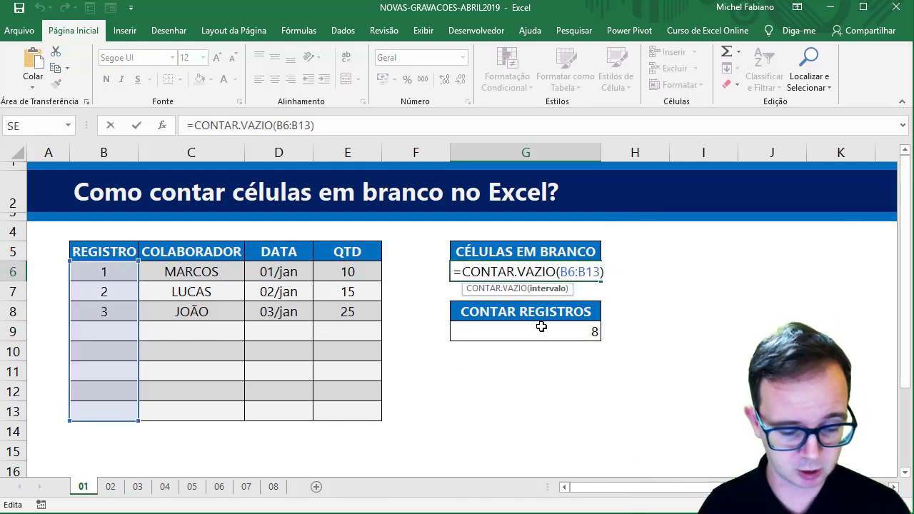
pyautogui.press('Escape')
# - Enter =CONTAR.VAZIO(F6:F13) in G11 to count blanks in column F
pyautogui.click(496, 376)
pyautogui.write('=CO')
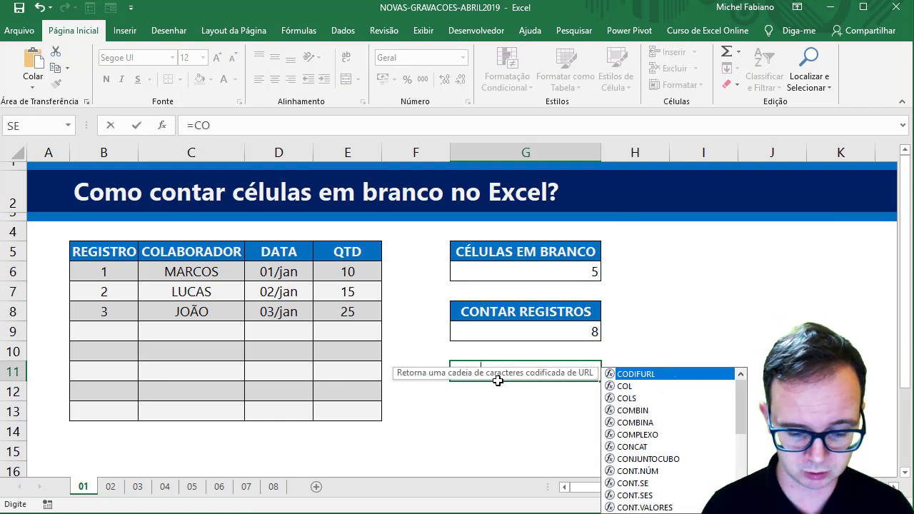
pyautogui.write('NTAR.VA')
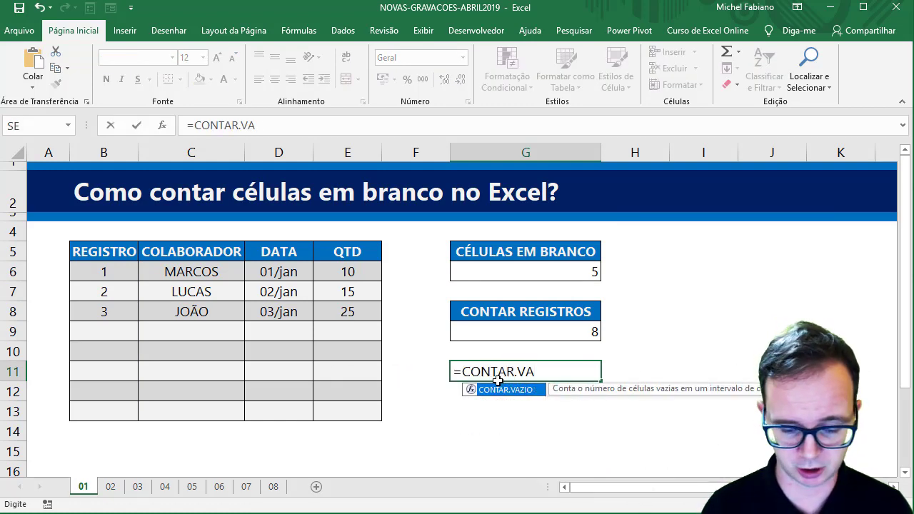
pyautogui.write('ZIO(')
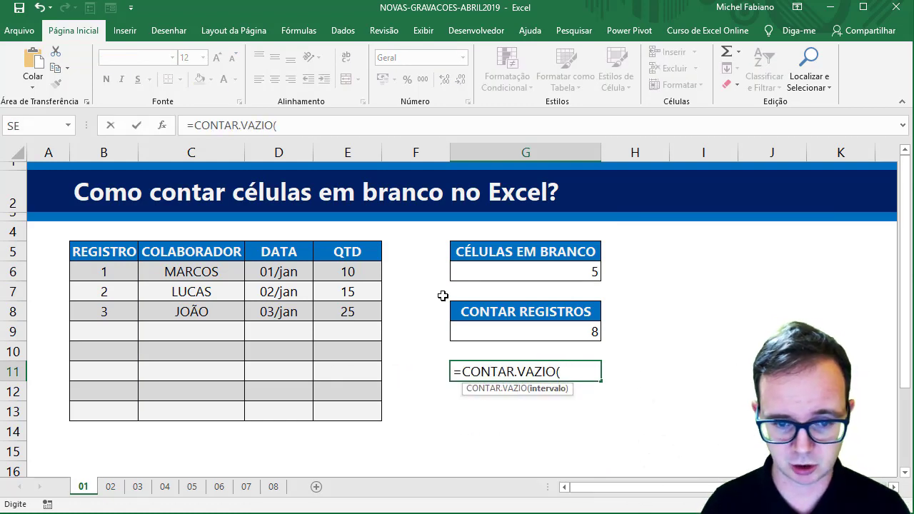
pyautogui.moveTo(411, 268); pyautogui.dragTo(400, 410)
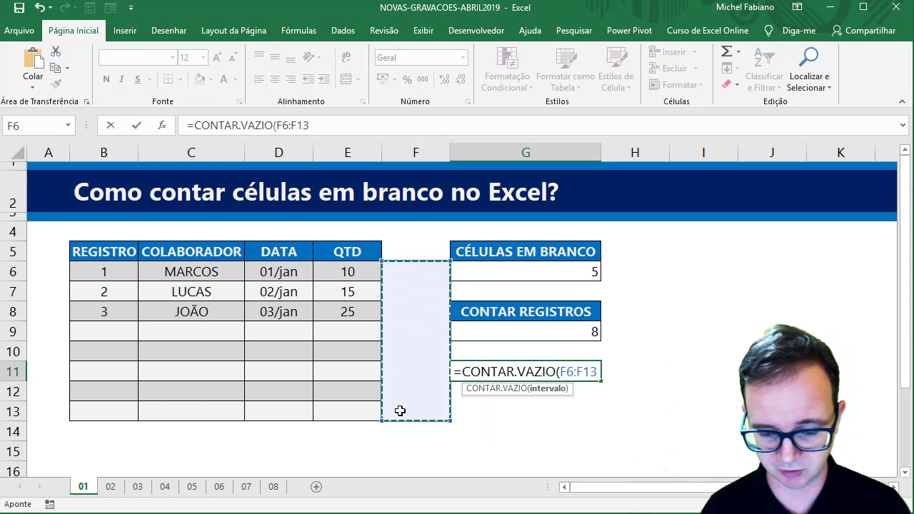
pyautogui.press('Return')
pyautogui.press('Up')
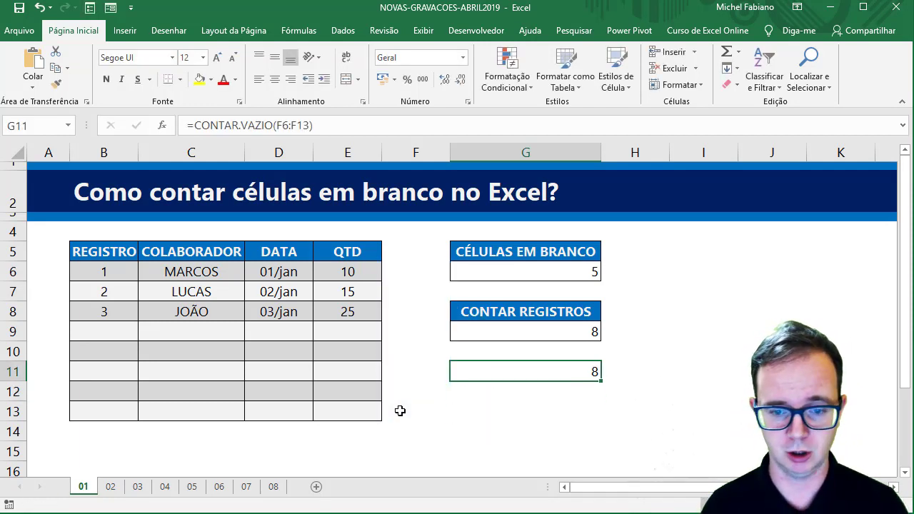
# - Type sample values 2, 3, 4, 5, 4, 4 upward into F11:F6
pyautogui.press('Left')
pyautogui.press('2')
pyautogui.press('Up')
pyautogui.press('3')
pyautogui.press('Up')
pyautogui.press('4')
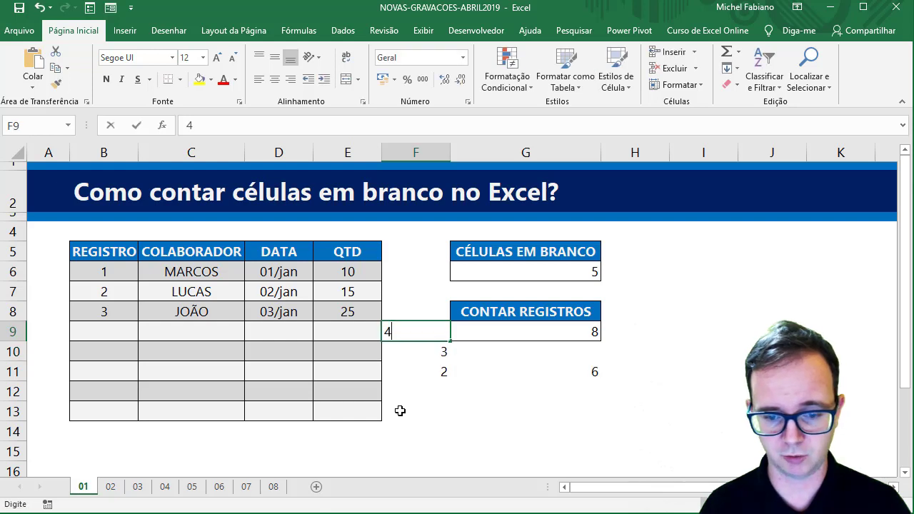
pyautogui.press('Up')
pyautogui.press('5')
pyautogui.press('Up')
pyautogui.write('4')
pyautogui.press('Up')
pyautogui.write('4')
pyautogui.press('Up')
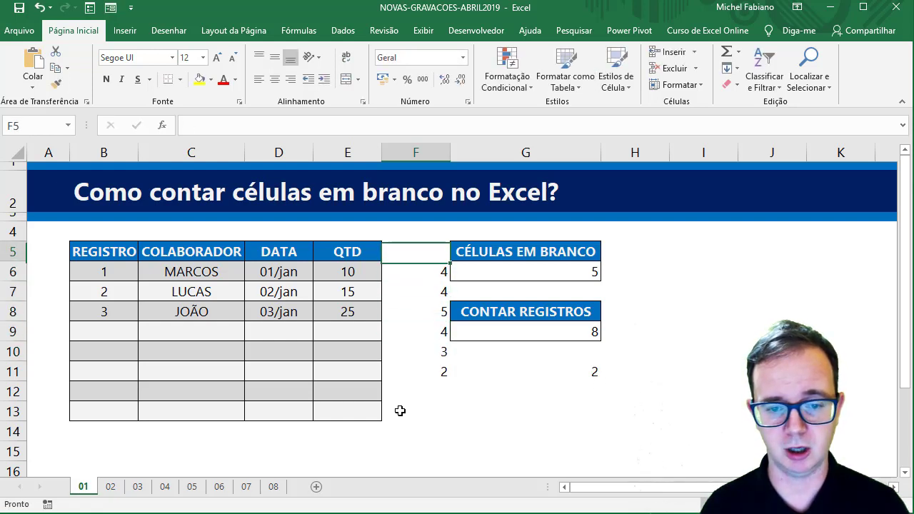
pyautogui.press('Down')
pyautogui.hotkey('shift', 'Down')
pyautogui.hotkey('shift', 'Down')
pyautogui.hotkey('shift', 'Down')
pyautogui.hotkey('shift', 'Down')
pyautogui.hotkey('shift', 'Down')
pyautogui.hotkey('shift', 'Down')
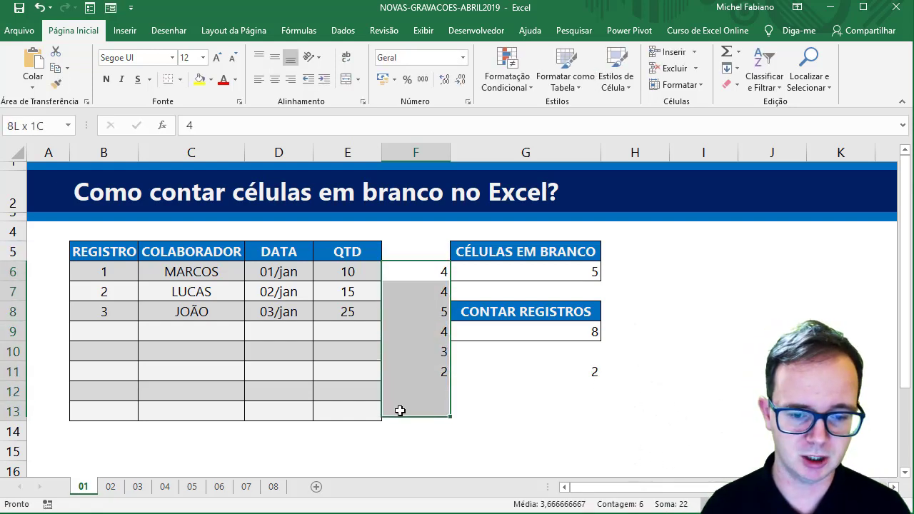
# - Delete the F6:F13 sample values, then compare G9's record count against B9:B13
pyautogui.press('Delete')
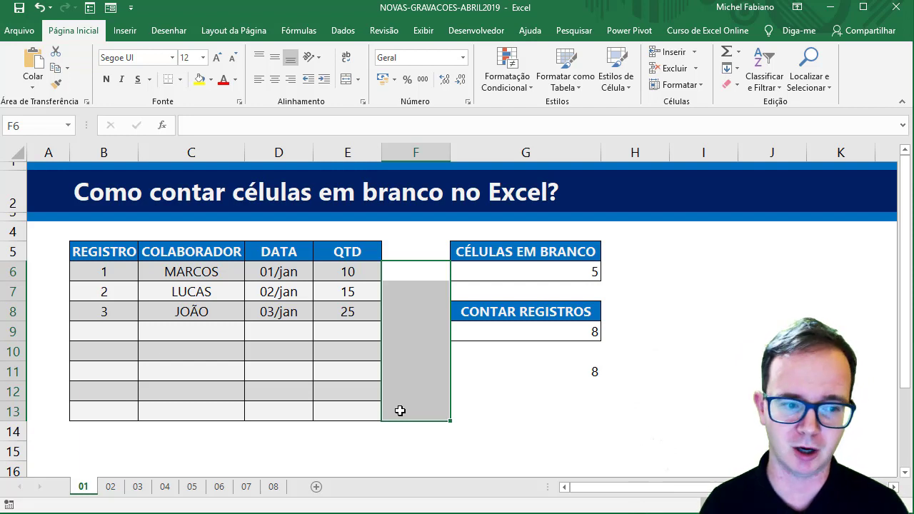
pyautogui.click(558, 329)
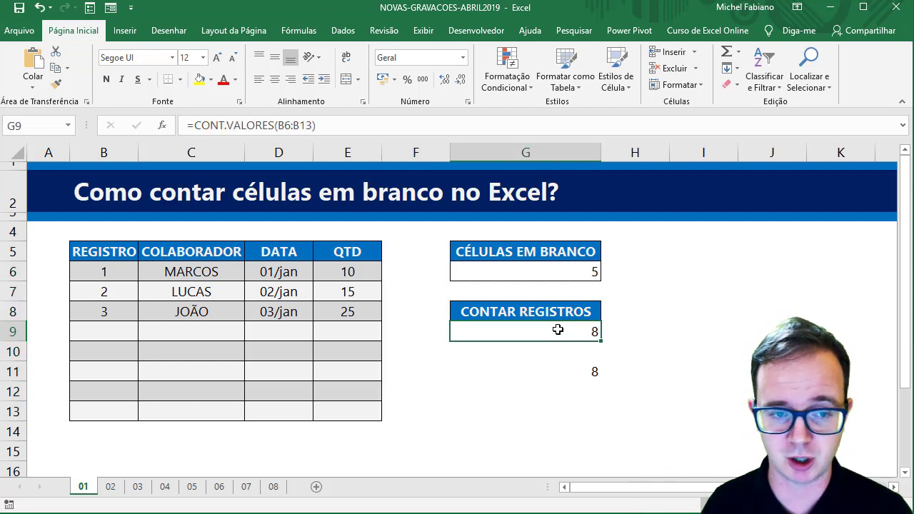
pyautogui.moveTo(102, 329); pyautogui.dragTo(105, 413)
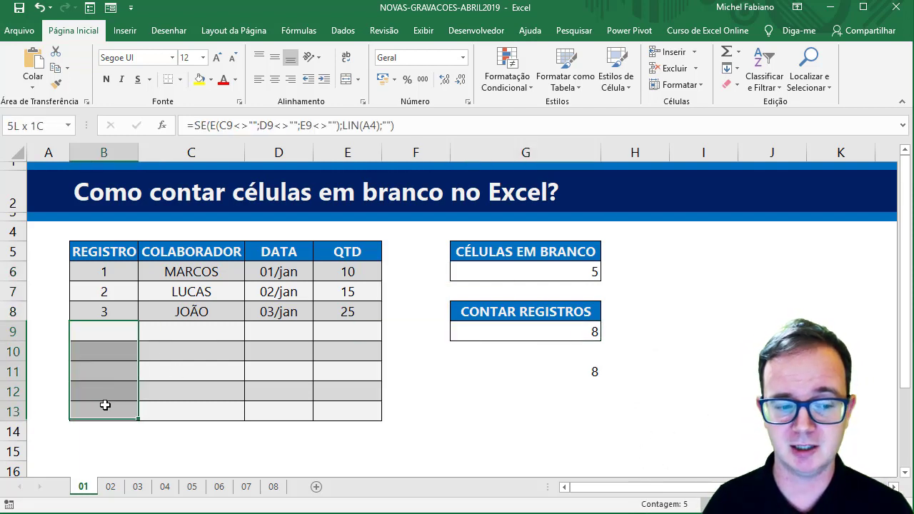
pyautogui.click(503, 335)
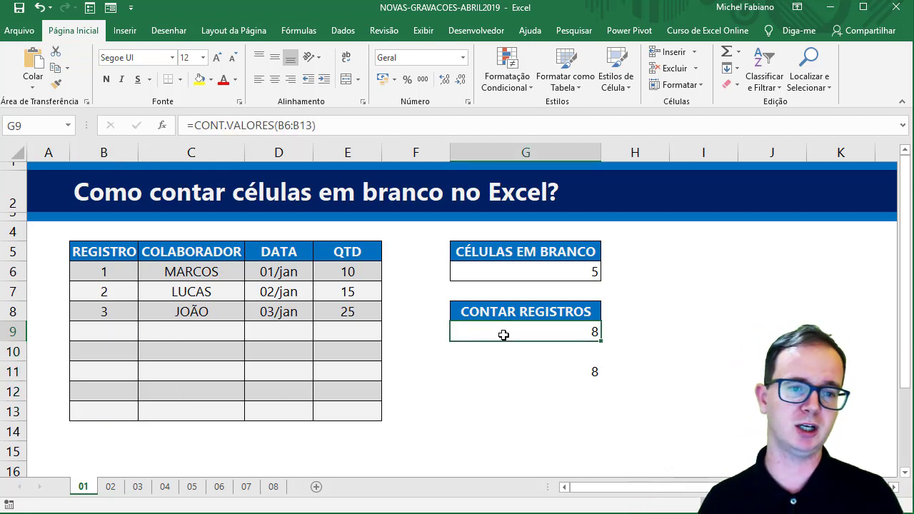